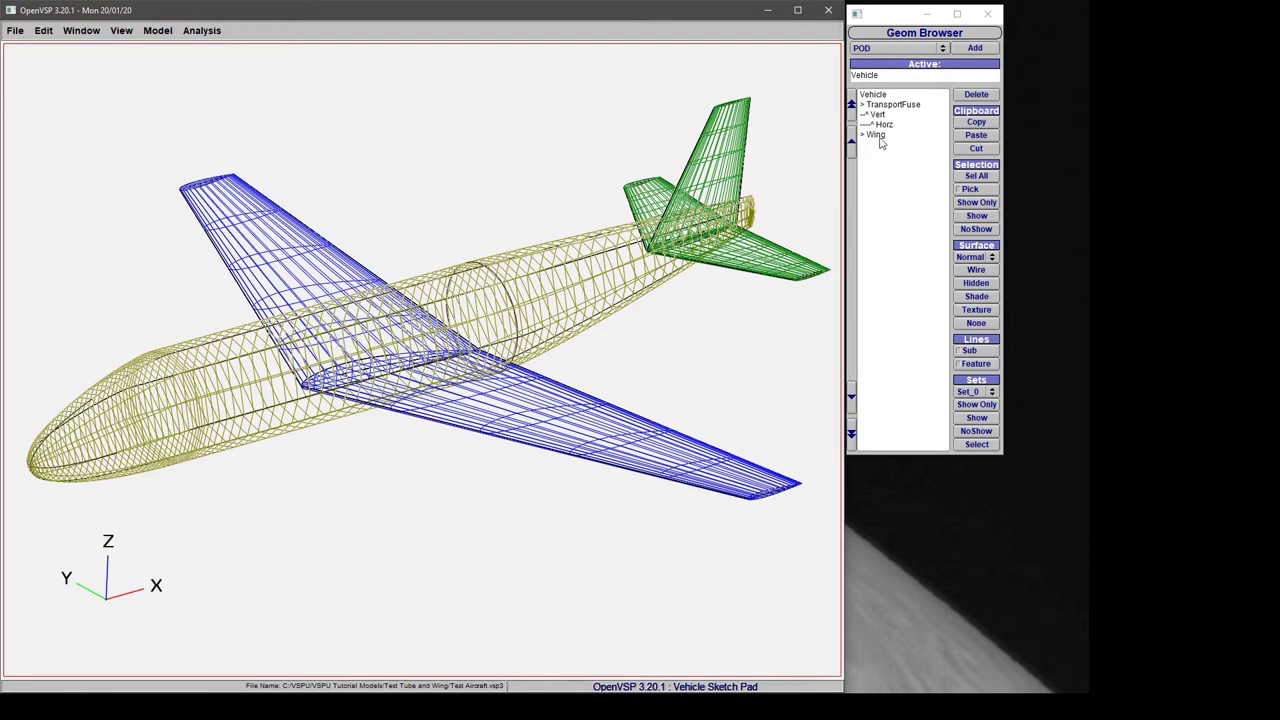
Show only the wing geometry and orbit and zoom in on it
left_click(876, 134)
left_click(976, 202)
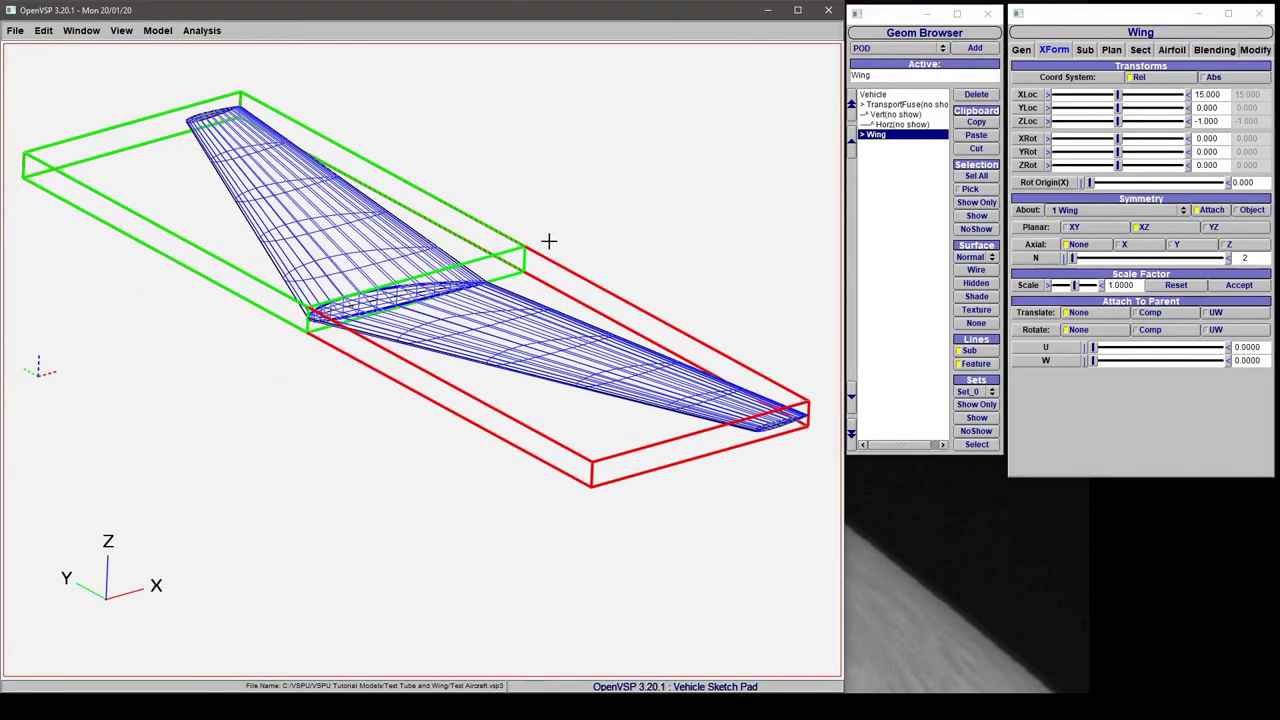
scroll(441, 383, "up", 3)
left_click_drag(549, 240, 600, 249)
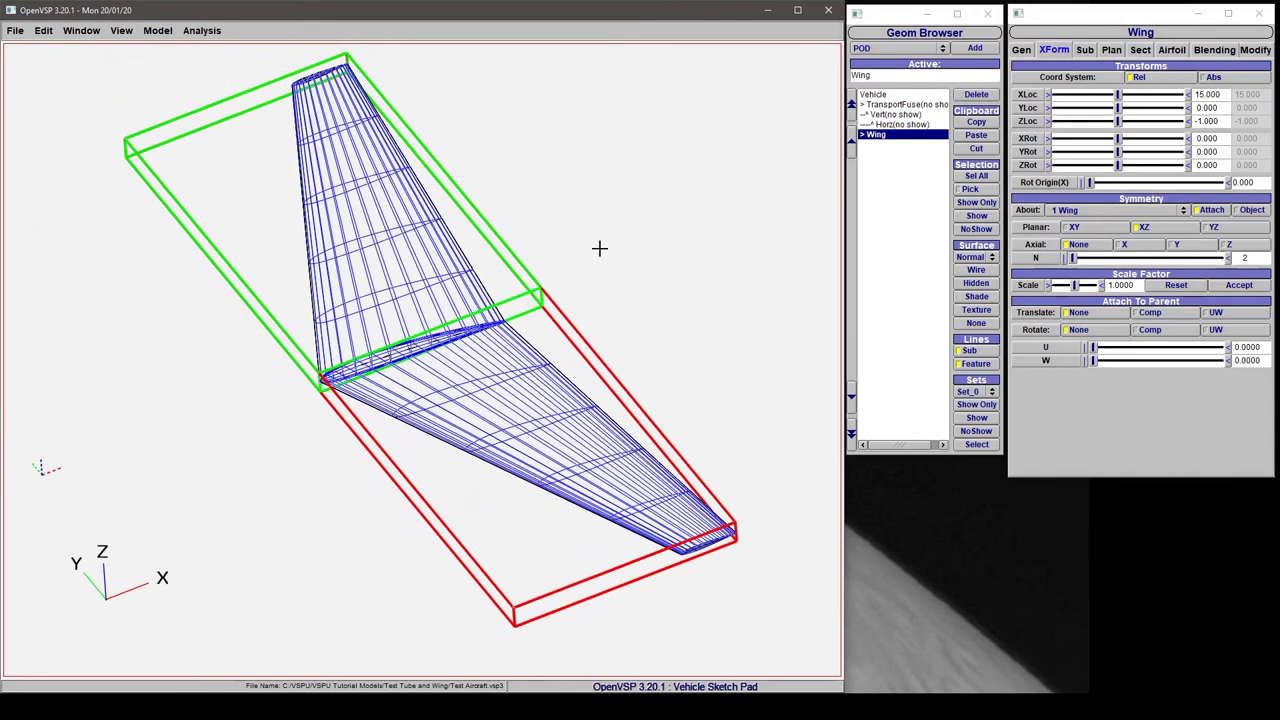
Copy and paste the wing, then shift the copy's XLoc to 12.717
left_click(976, 121)
left_click(976, 135)
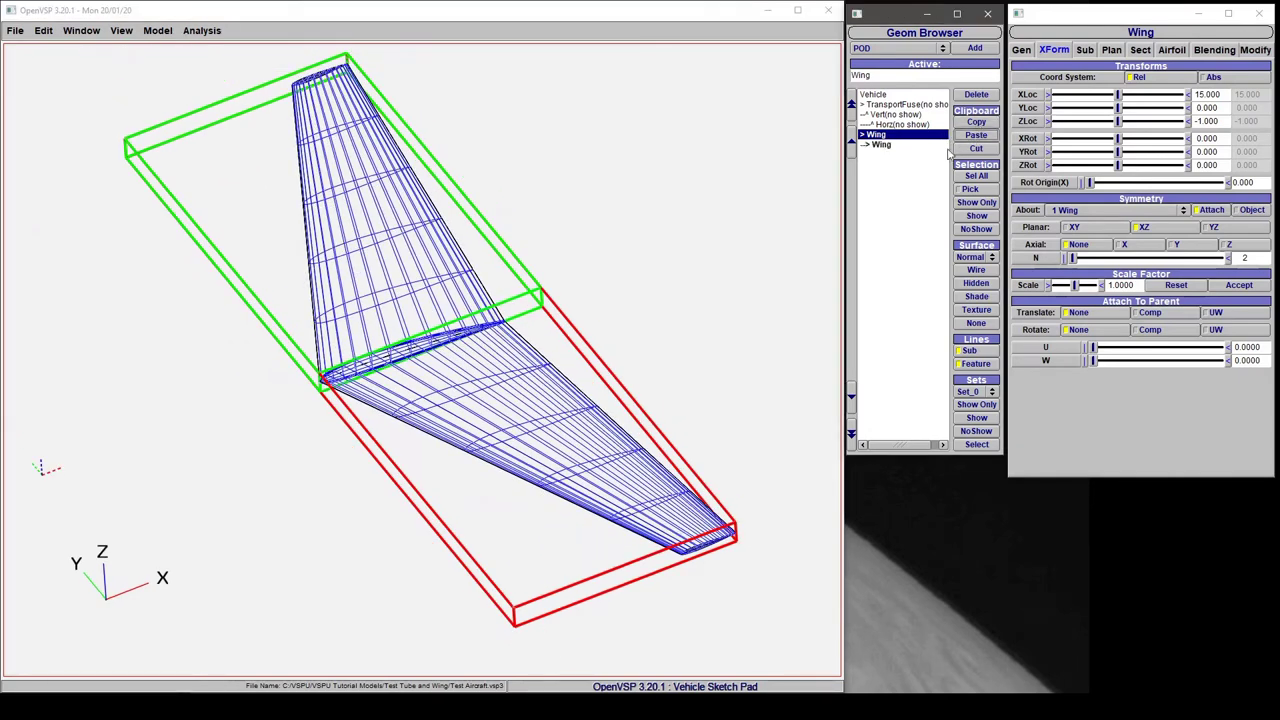
left_click(881, 145)
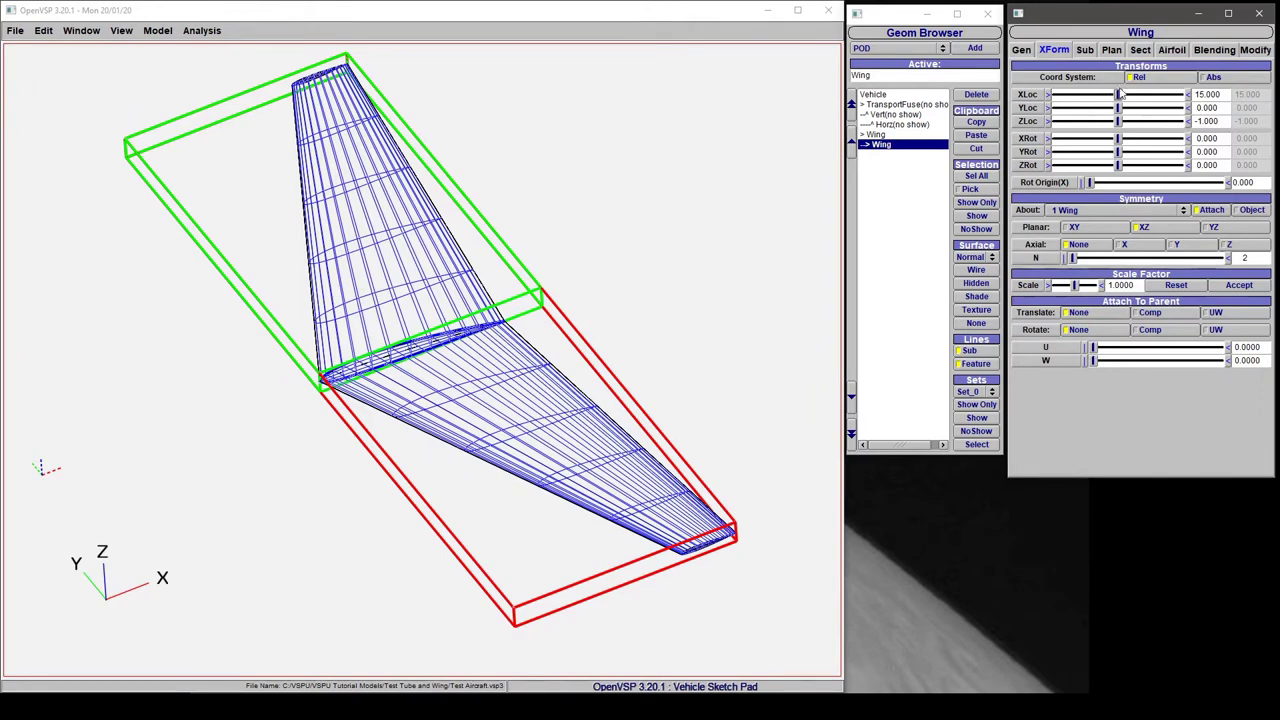
mouse_move(1122, 93)
left_mouse_down()
mouse_move(1094, 97)
mouse_move(1106, 100)
left_mouse_up()
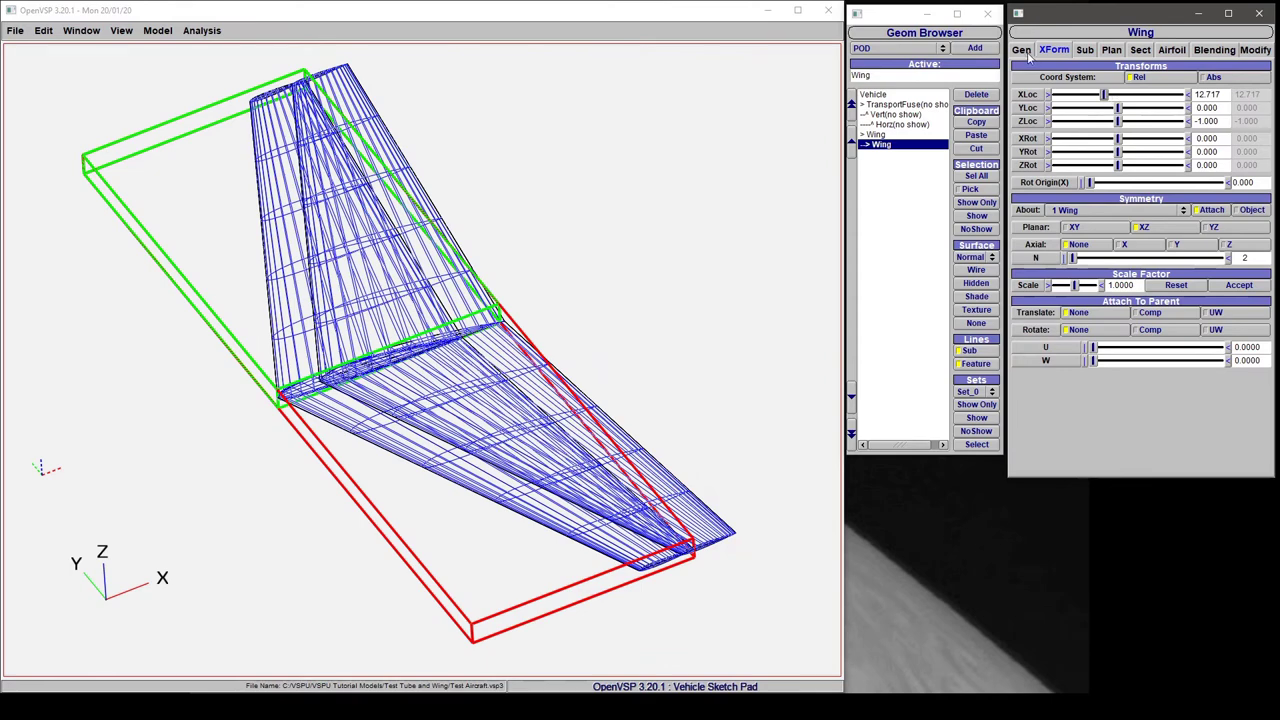
Colour the wing copy red and slide its XLoc toward 15, to about 14.0
left_click(1021, 49)
left_click(1226, 92)
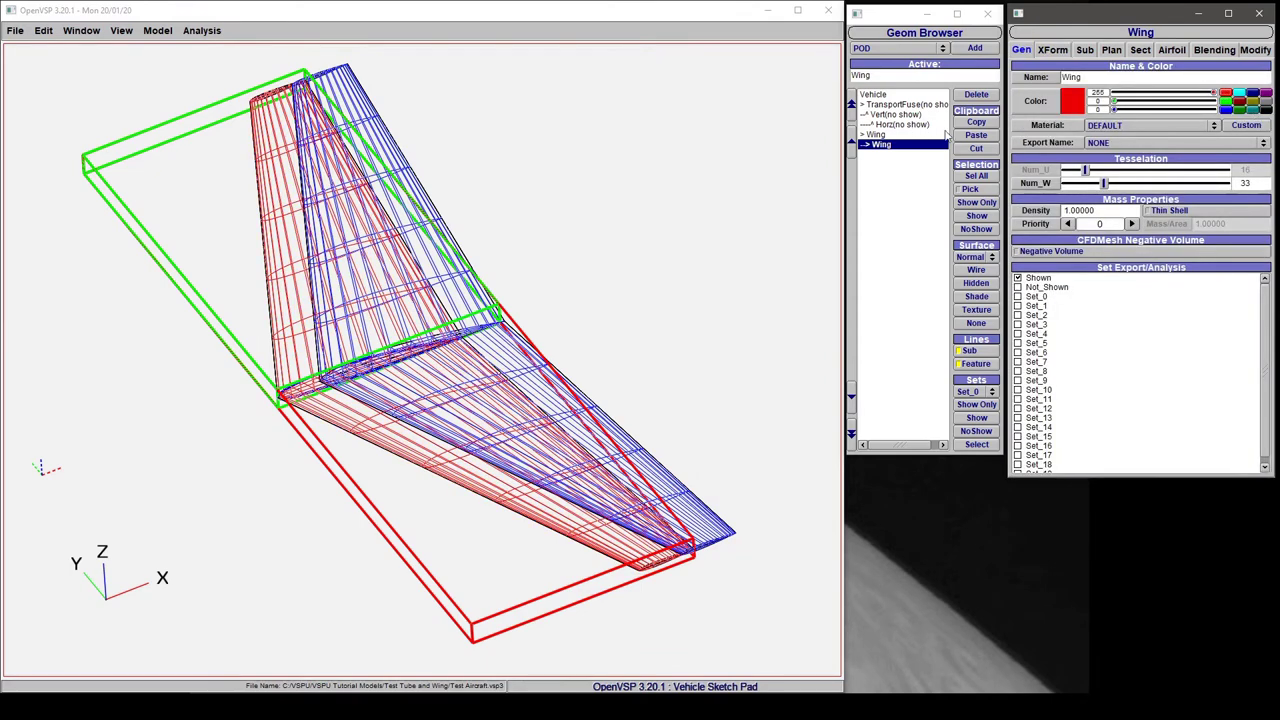
left_click(1053, 49)
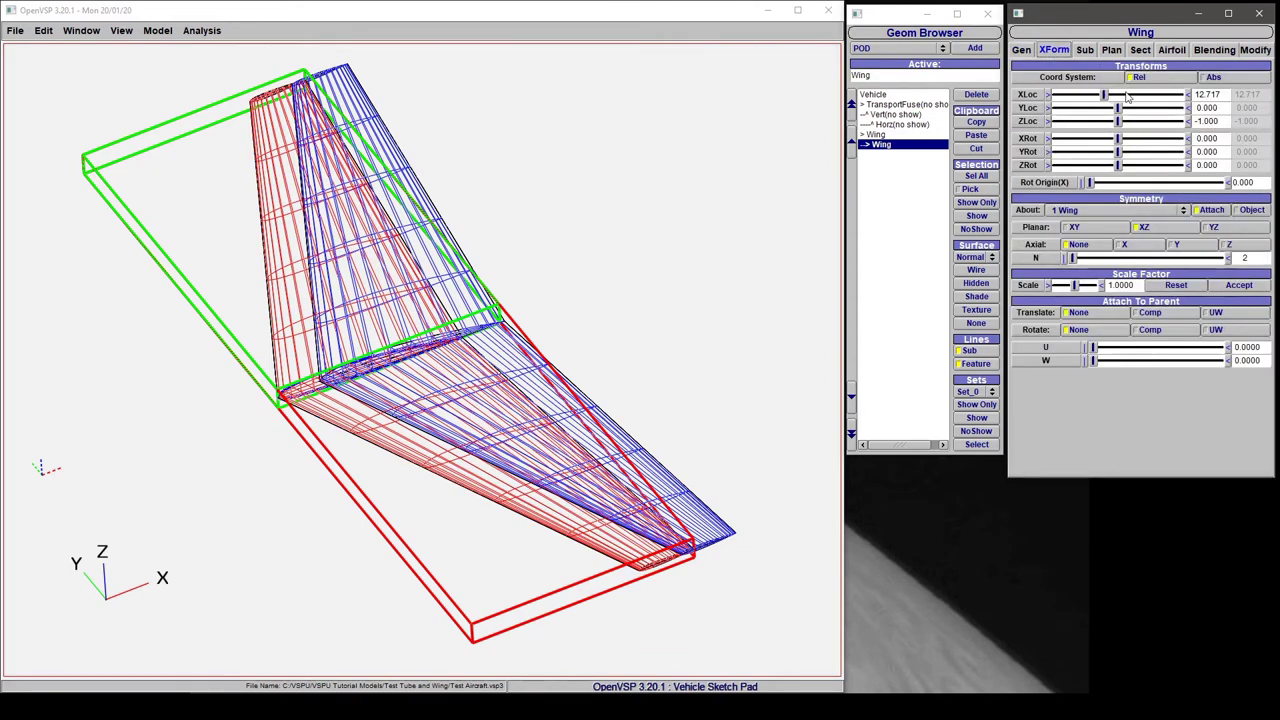
mouse_move(1105, 95)
left_mouse_down()
mouse_move(1128, 100)
mouse_move(1111, 104)
left_mouse_up()
View the wing from the top, zoom onto its root, and move the copy to XLoc 14.674
right_click_drag(478, 250, 450, 232)
left_click_drag(450, 232, 402, 340)
key("F5")
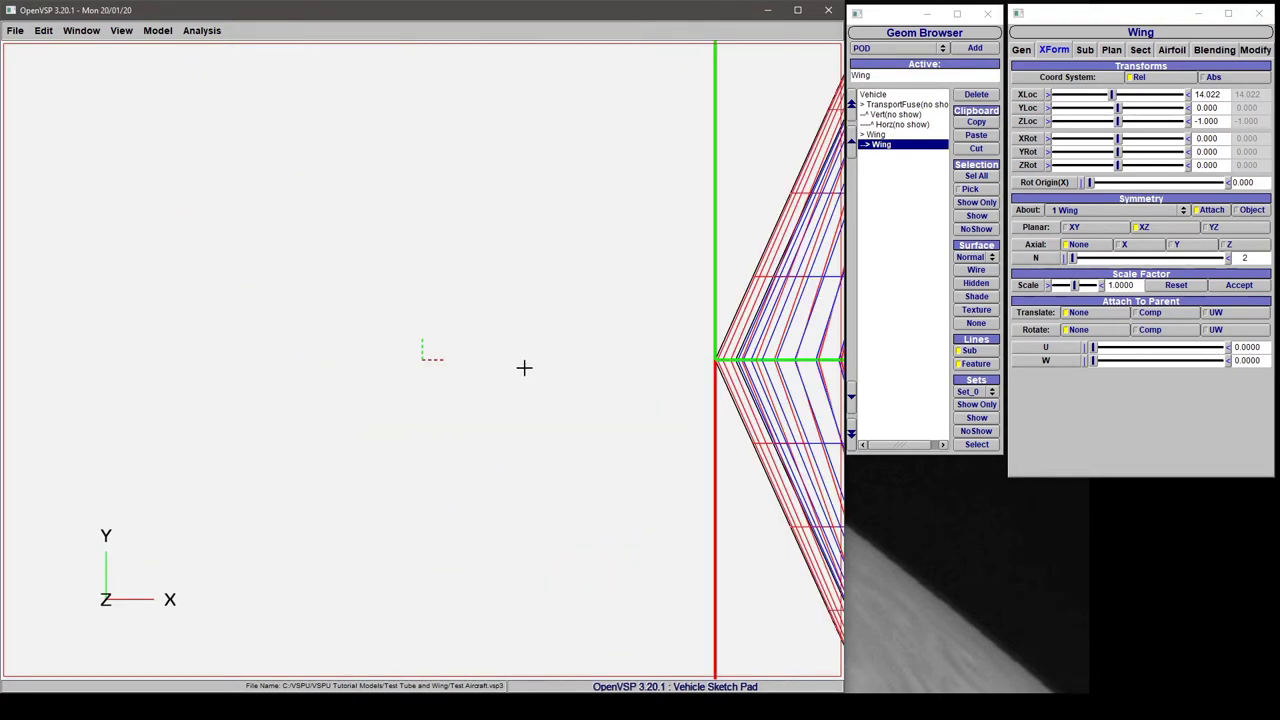
scroll(403, 334, "up", 5)
mouse_move(578, 283)
right_mouse_down()
mouse_move(449, 309)
mouse_move(380, 383)
right_mouse_up()
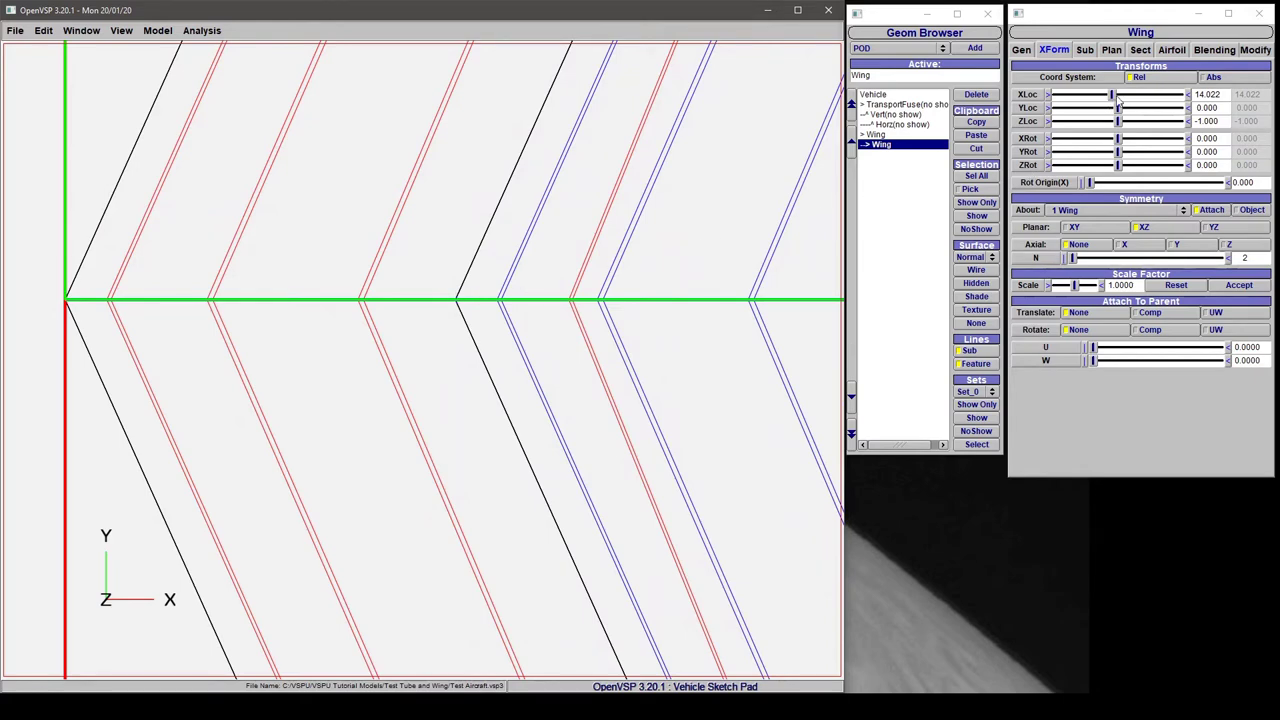
mouse_move(1112, 95)
left_mouse_down()
mouse_move(1133, 100)
mouse_move(1118, 108)
left_mouse_up()
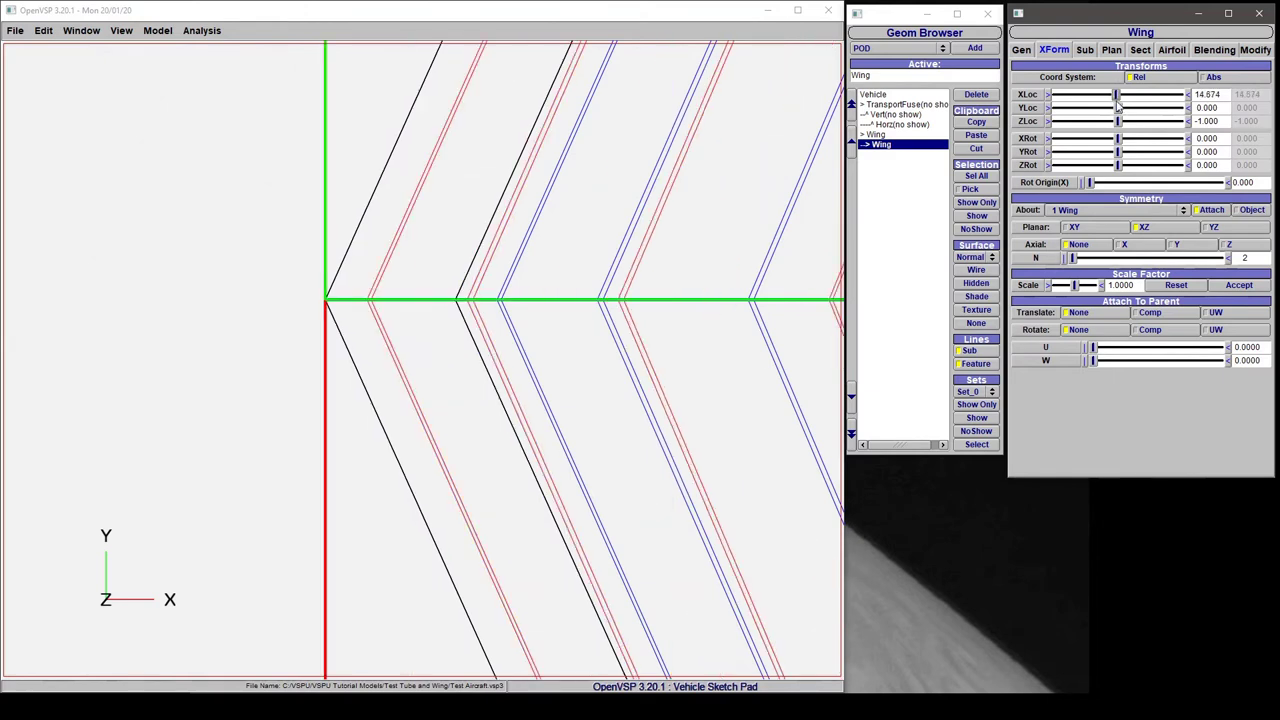
Collapse the XLoc slider range twice and nudge the copy to about XLoc 14.98
left_click(1048, 95)
mouse_move(1120, 95)
left_mouse_down()
mouse_move(1142, 95)
mouse_move(1110, 95)
mouse_move(1129, 95)
left_mouse_up()
left_click(1048, 95)
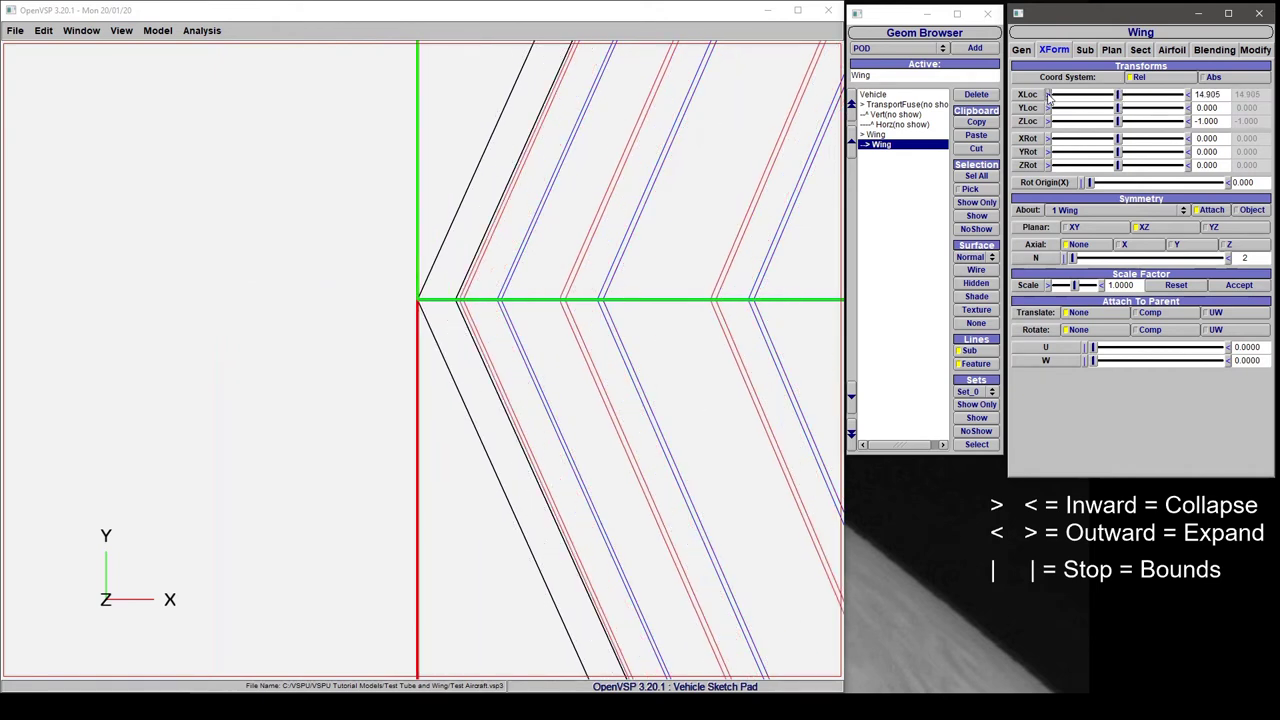
left_click_drag(1122, 97, 1190, 105)
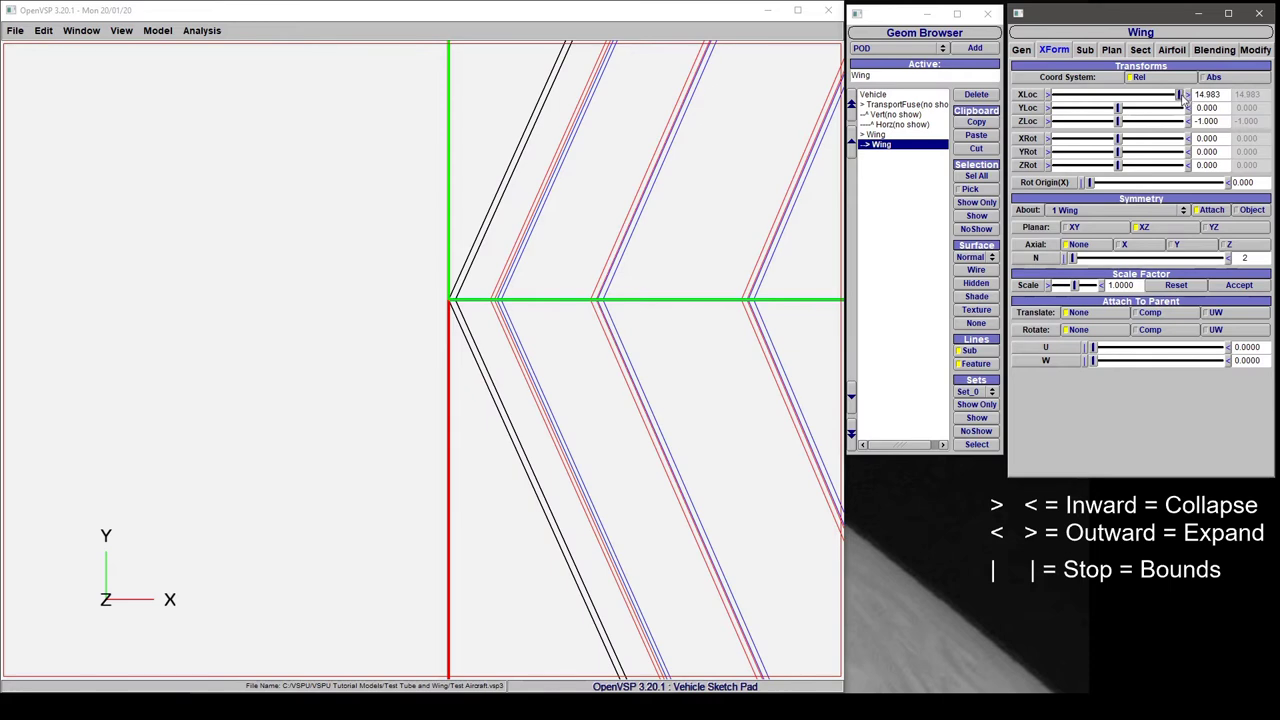
Fine-tune the copy's XLoc to exactly 15.000 so it overlays the original wing
left_click_drag(1183, 95, 1184, 96)
left_click_drag(1186, 96, 1189, 96)
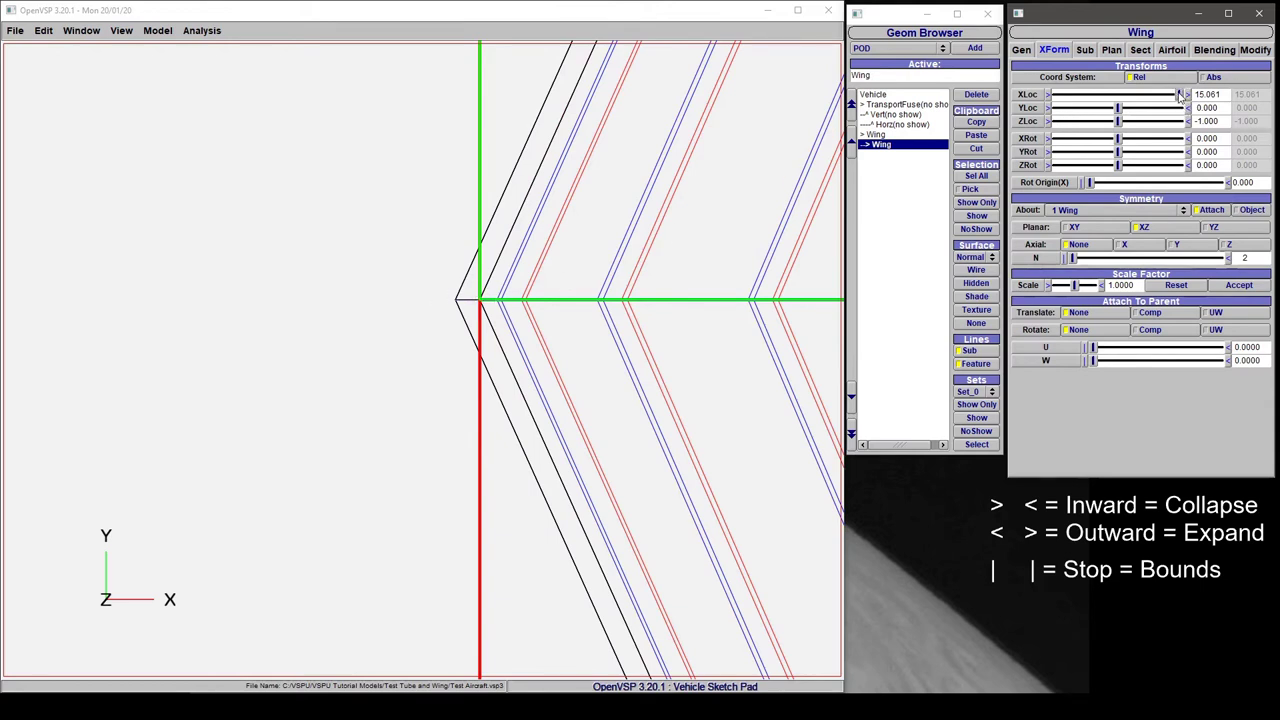
left_click_drag(1181, 94, 1148, 97)
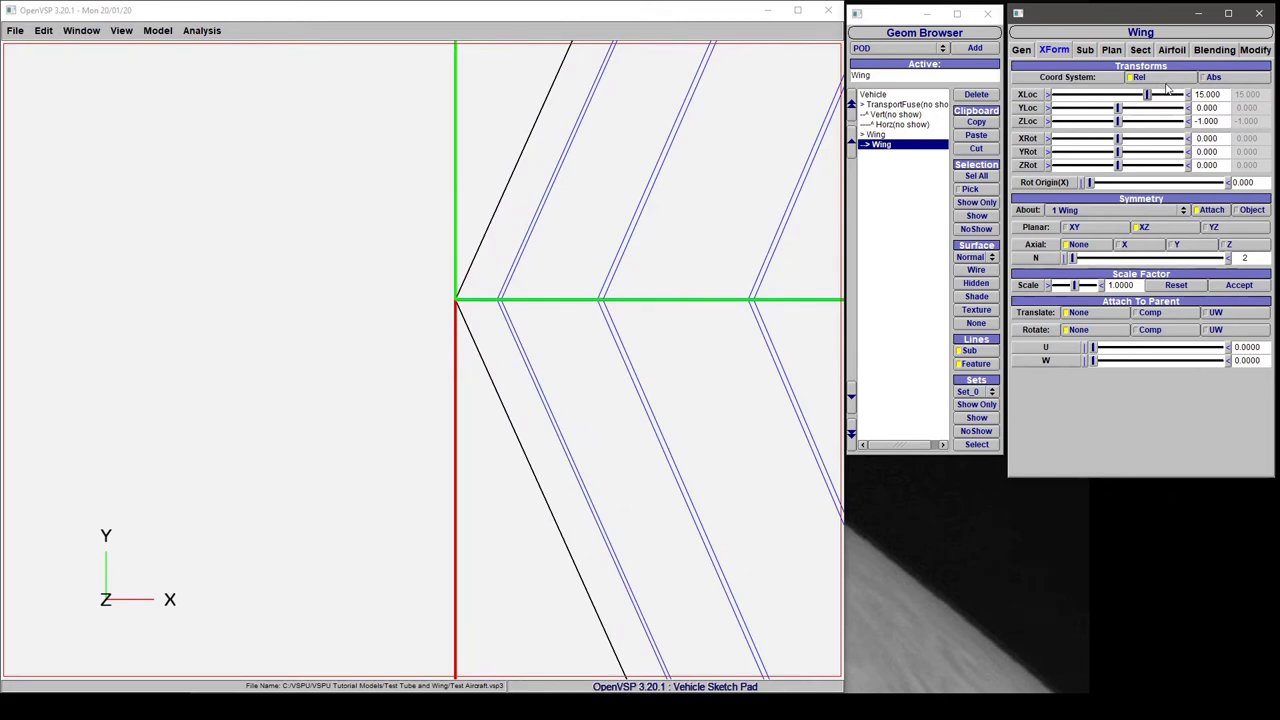
left_click_drag(1149, 94, 1082, 95)
left_click_drag(1221, 95, 1194, 95)
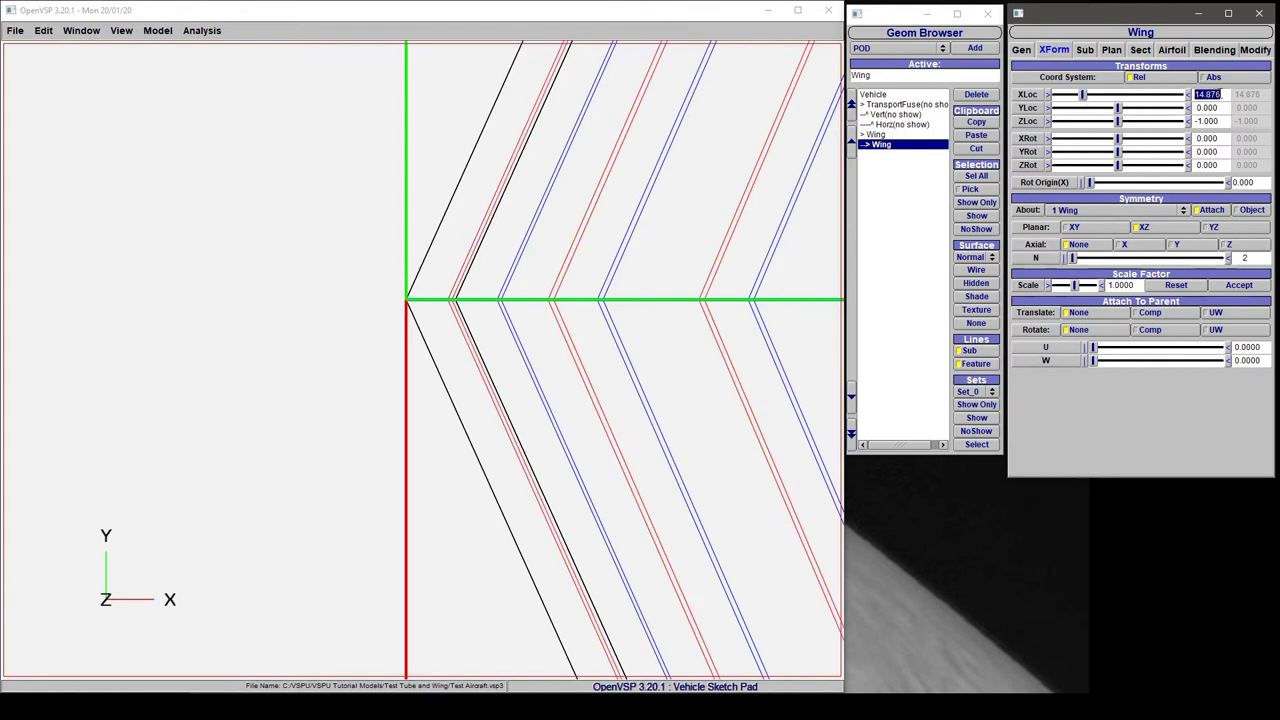
type("15")
key("Return")
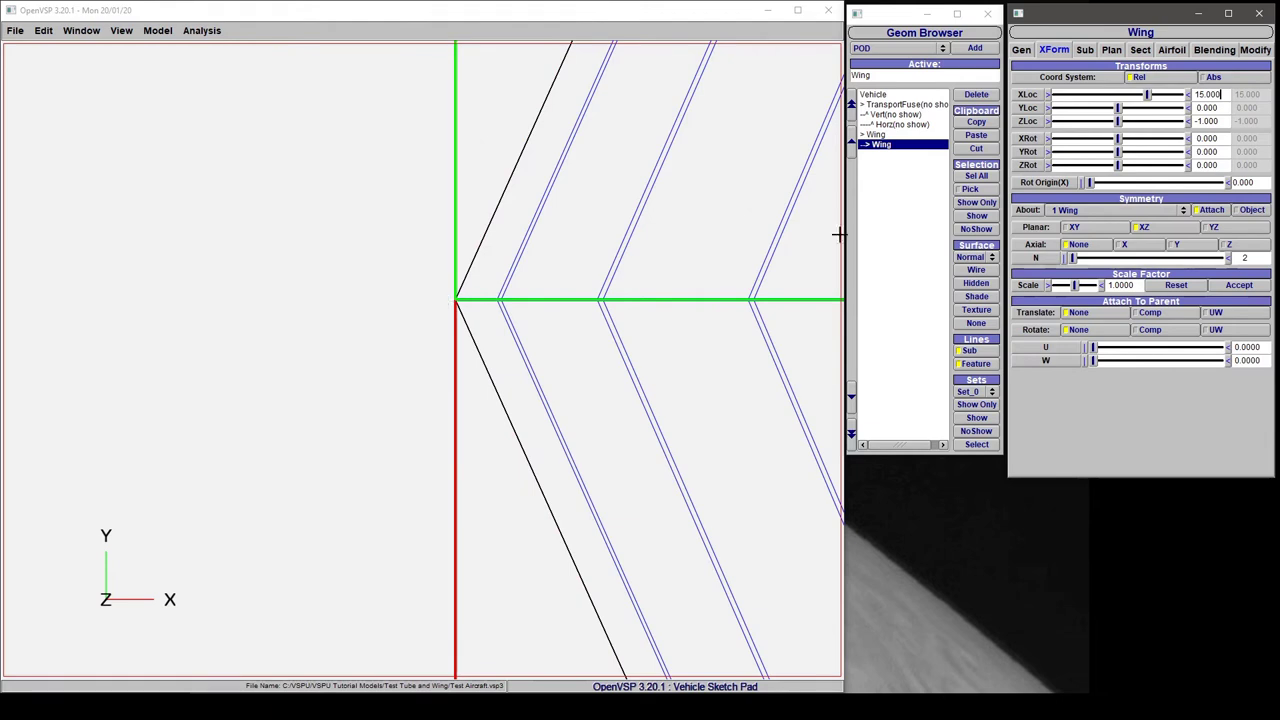
double_click(1224, 95)
type("14")
key("Return")
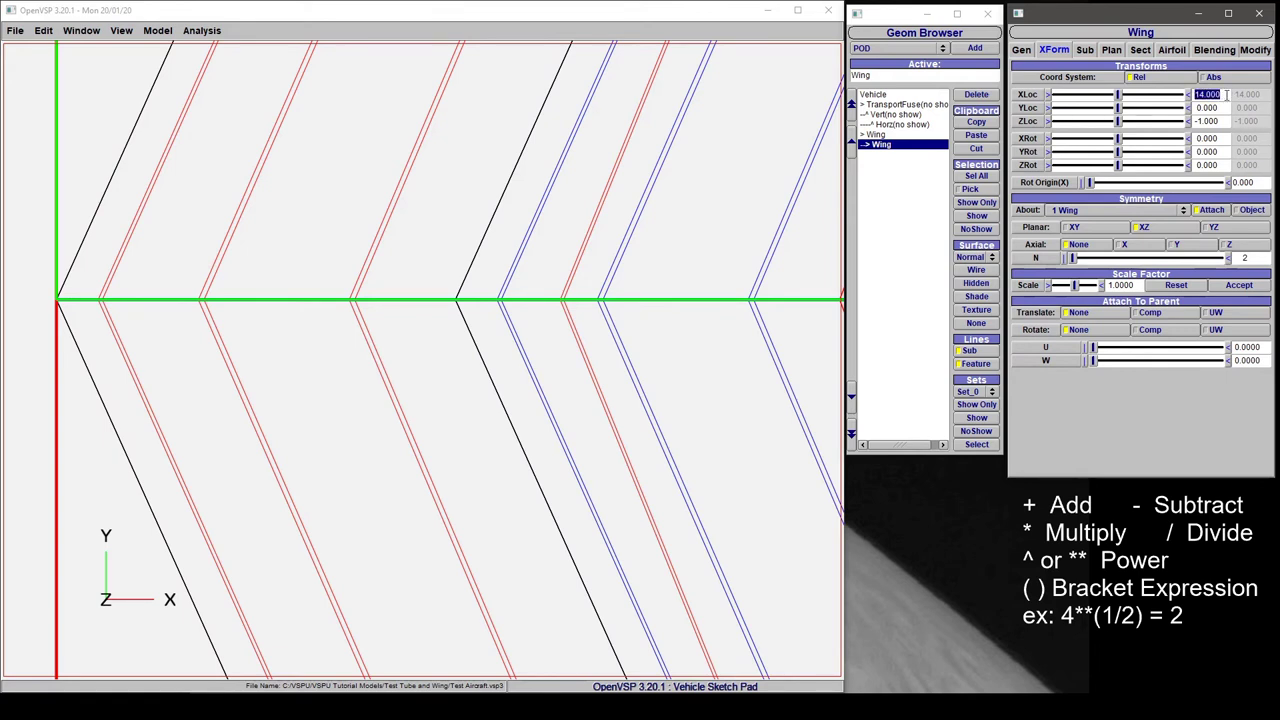
type("+1")
key("Return")
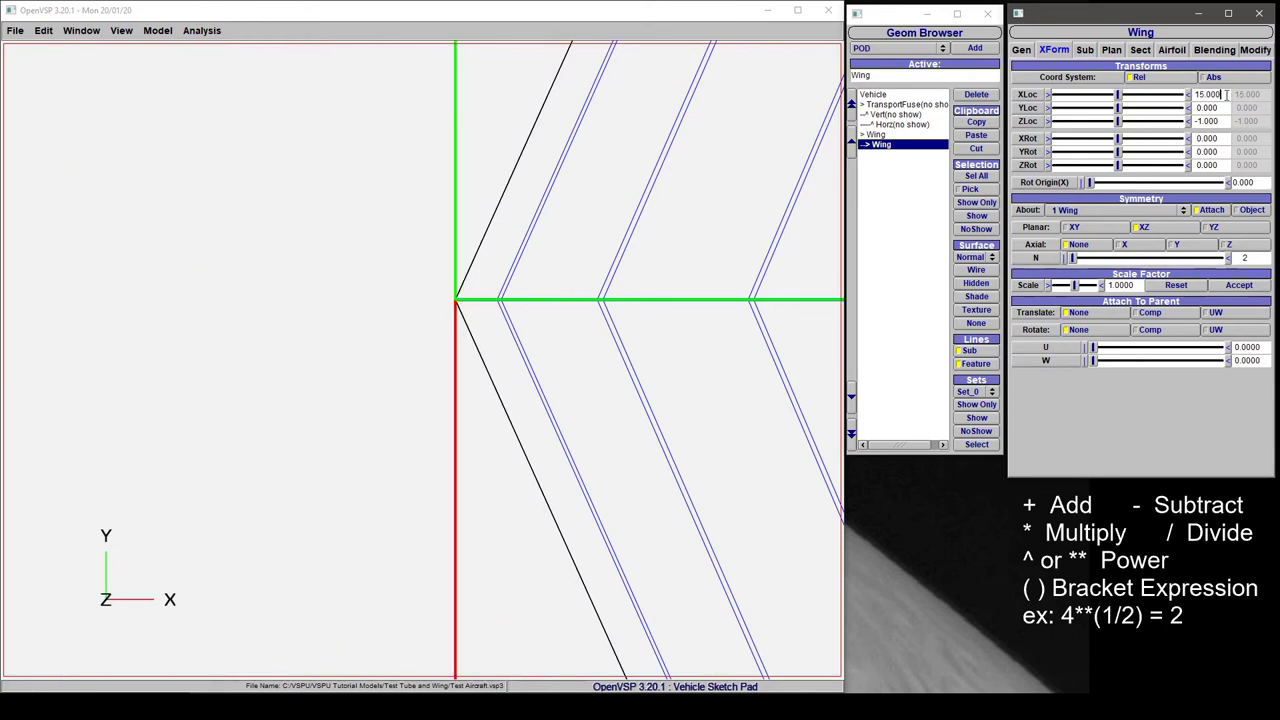
Enter the expression 15+1/2 in XLoc, moving the copy to 15.5
left_click_drag(1226, 94, 1176, 96)
type("15+1/2")
key("Return")
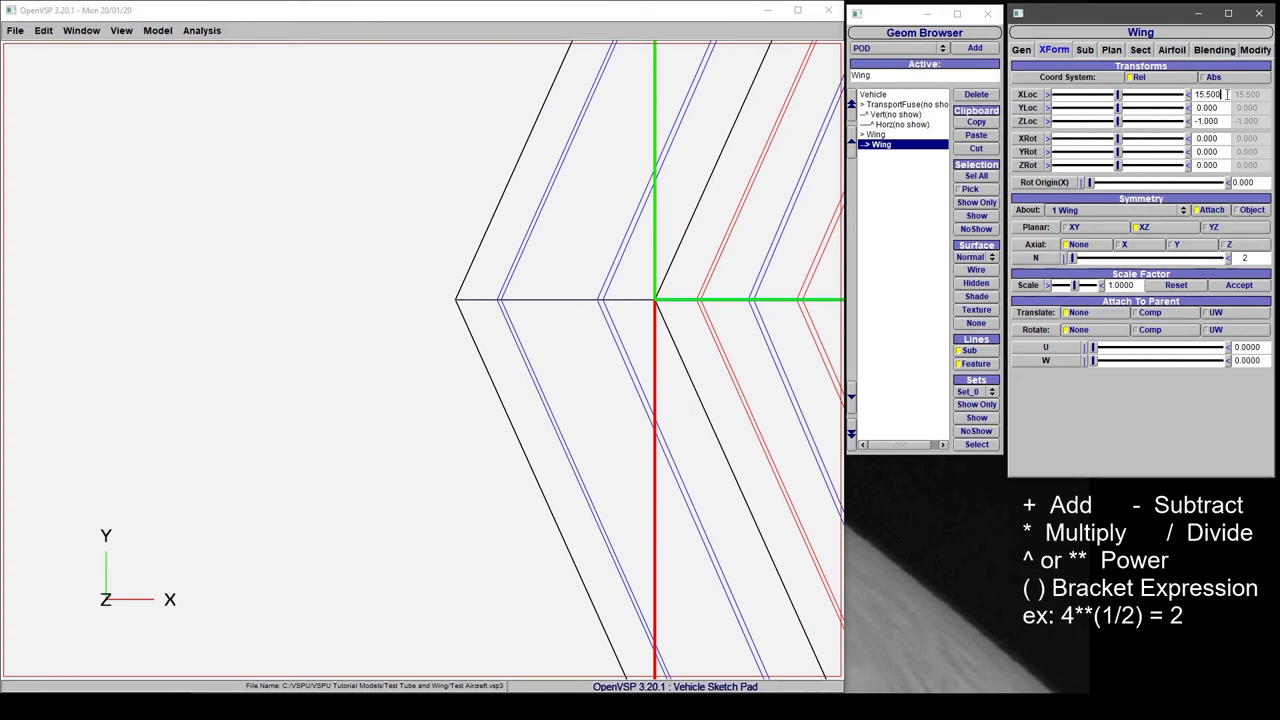
Enter 2+5+1+3 in XLoc to set it to 11, then clear the field
left_click_drag(1224, 95, 1189, 103)
type("2+5+1+3")
key("Return")
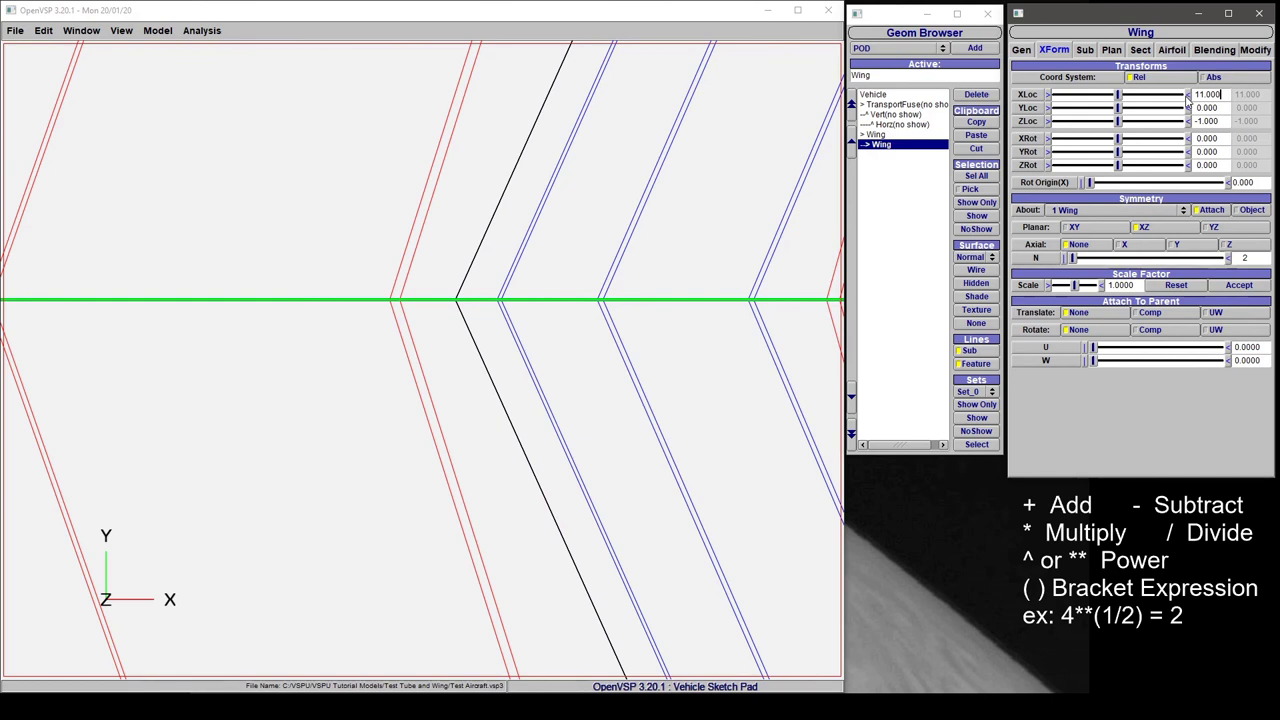
key("BackSpace")
key("BackSpace")
key("BackSpace")
key("BackSpace")
key("BackSpace")
key("BackSpace")
Enter 2**2 in XLoc, placing the copy at 4.000
type("2**2")
key("Return")
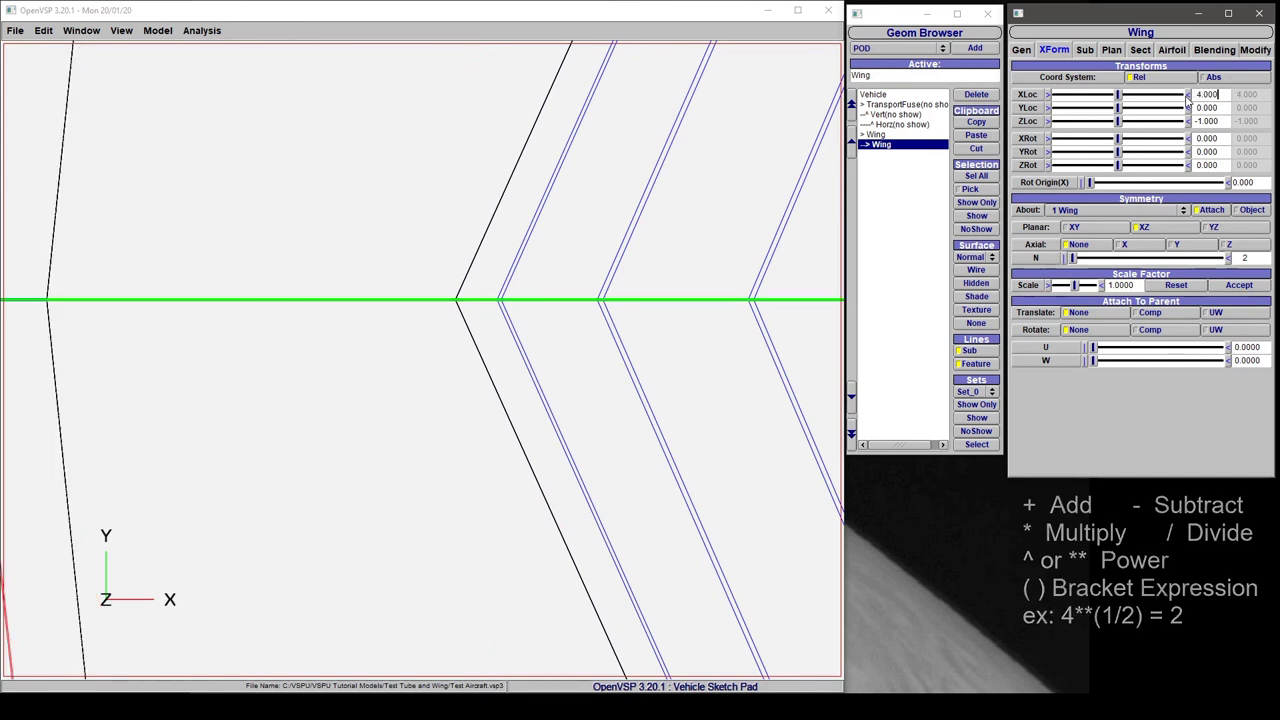